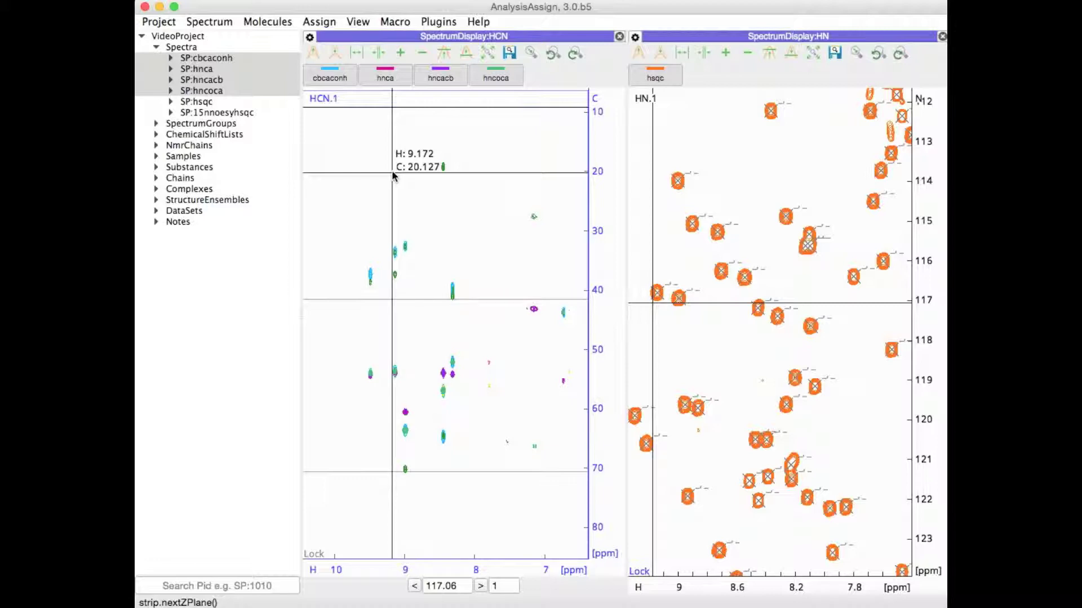
In Project > Preferences, change the Colour Scheme from light to dark and apply it
click(158, 23)
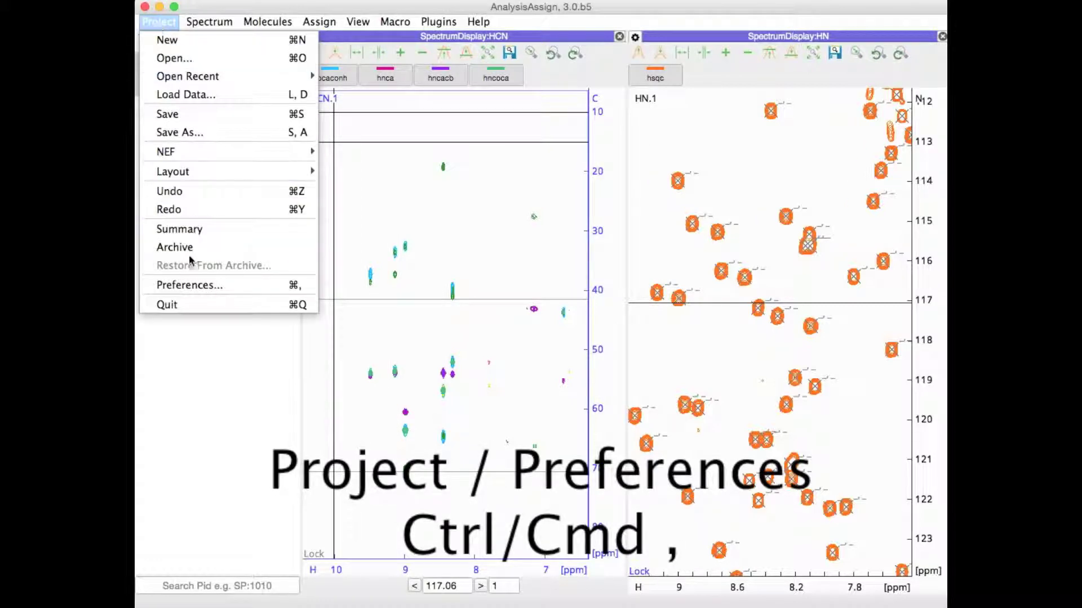
click(198, 286)
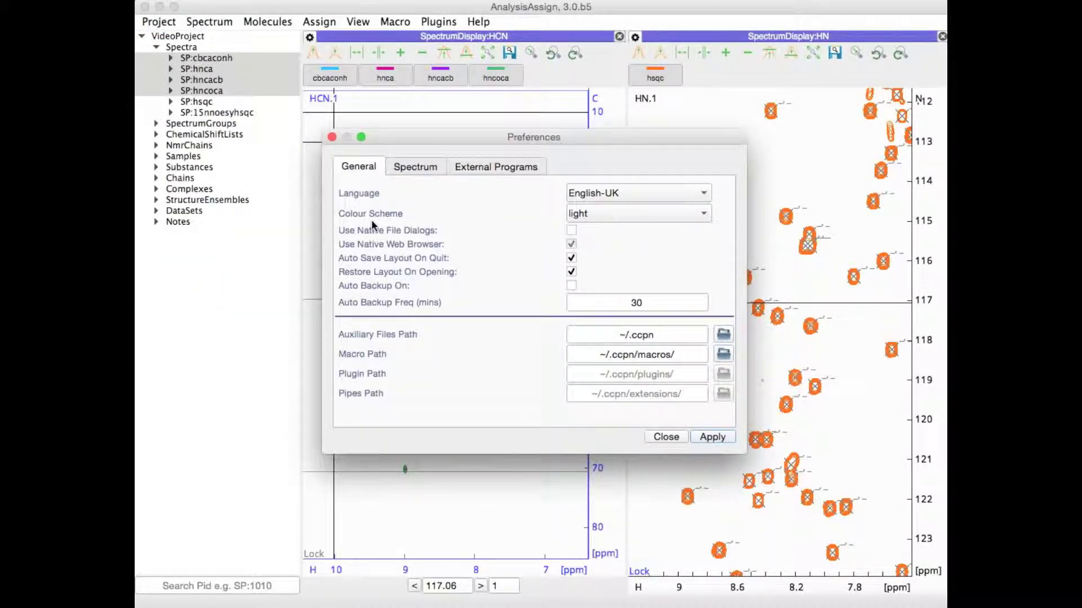
click(615, 216)
click(611, 240)
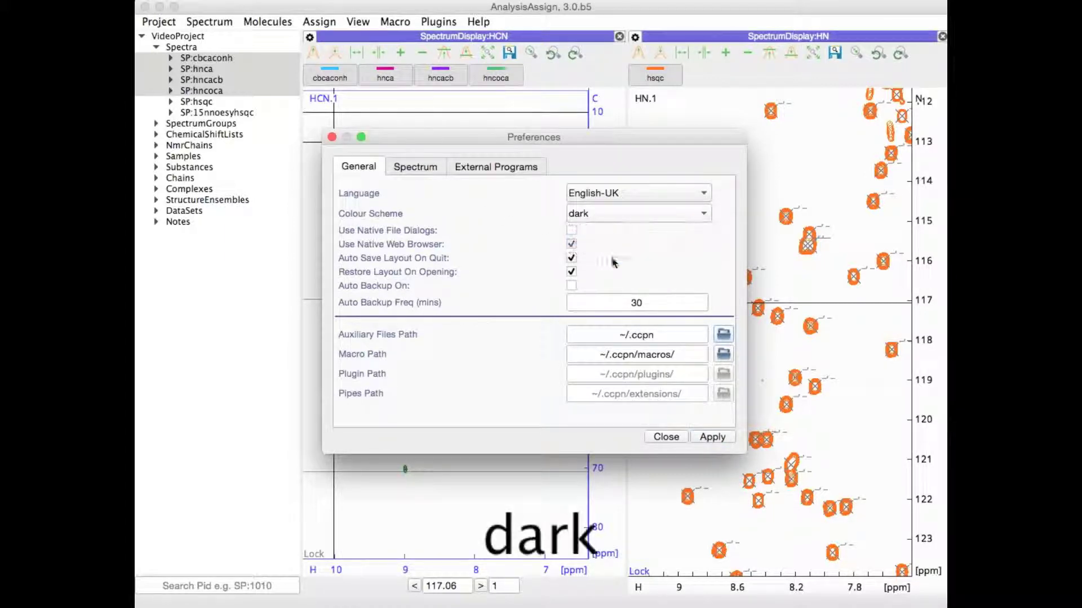
click(717, 439)
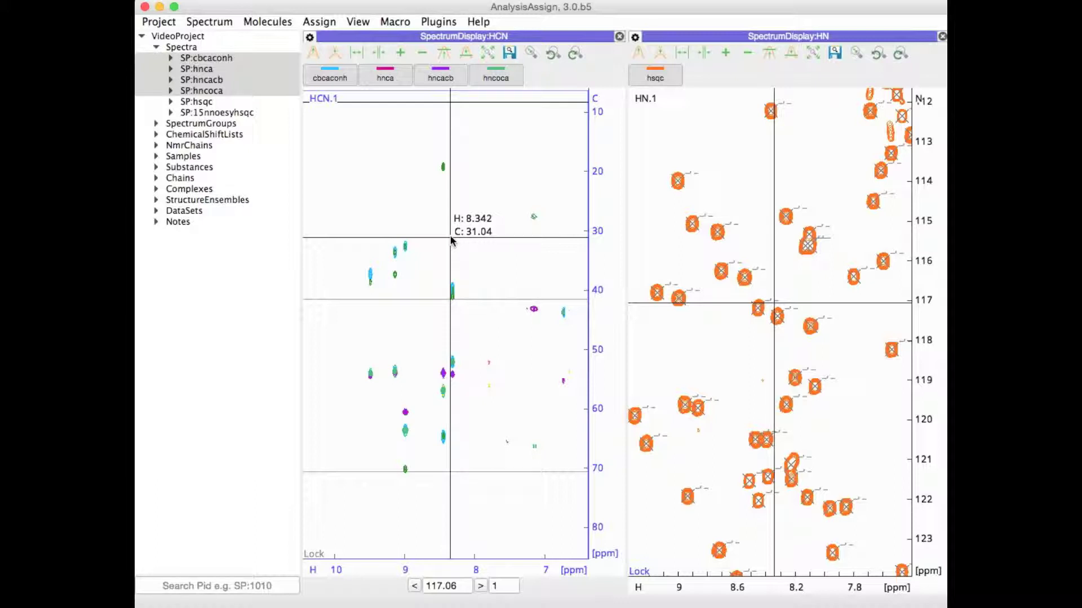
Adjust the HCN display's contour base level up three times, then back down
click(444, 53)
click(444, 54)
click(443, 53)
click(467, 54)
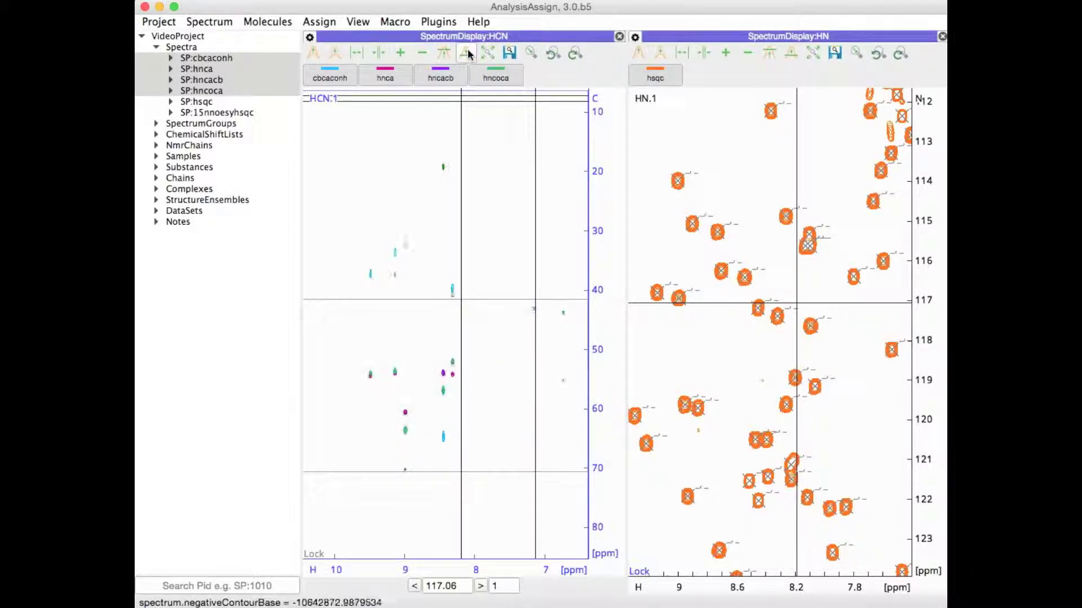
click(467, 54)
click(467, 53)
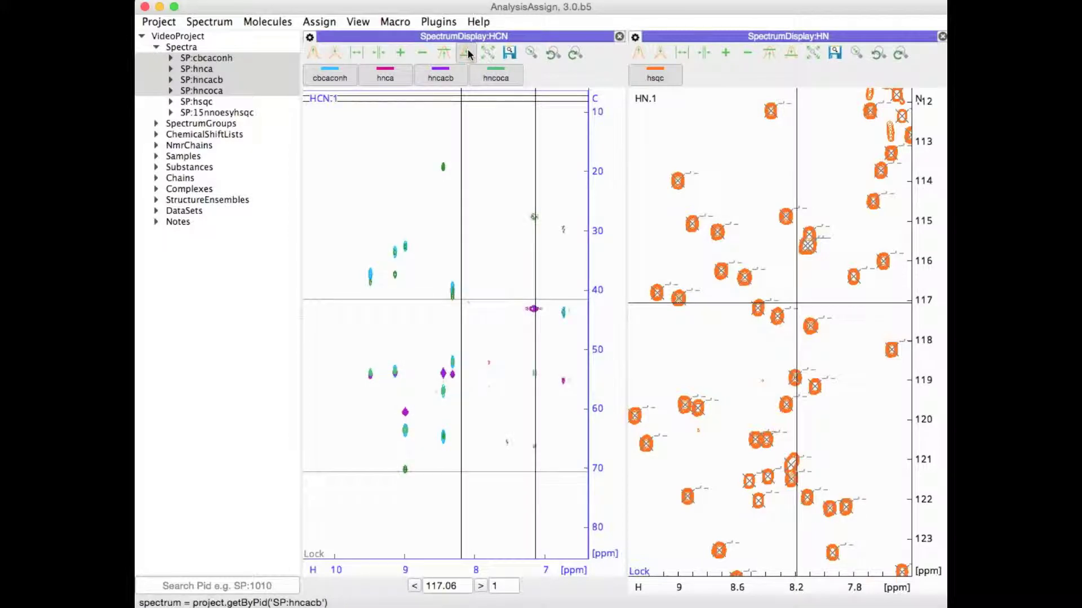
Open the Contours properties for the HCN display's spectra
right_click(398, 186)
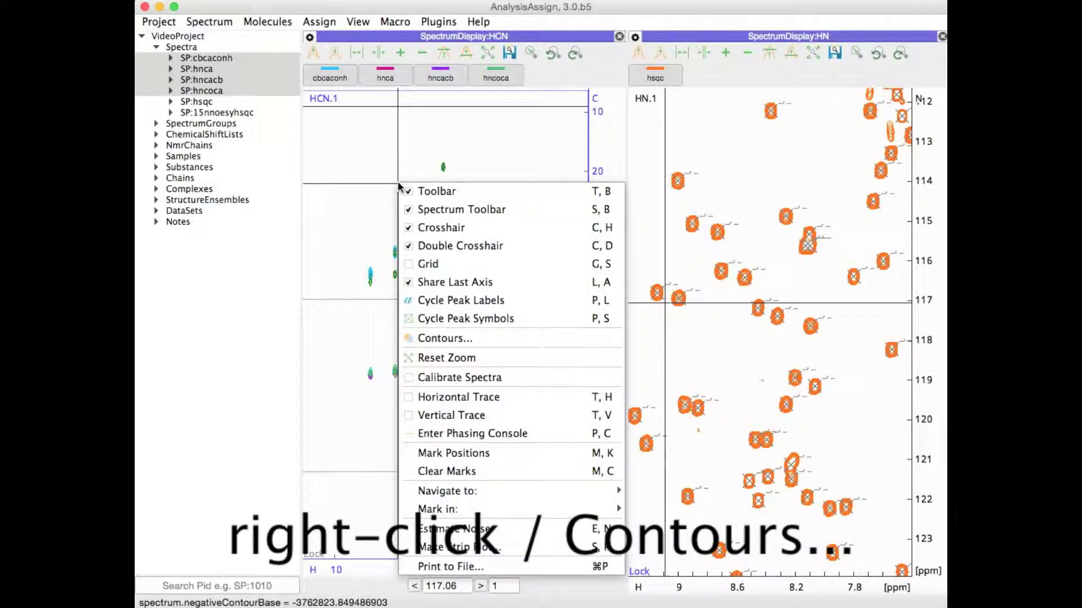
click(459, 338)
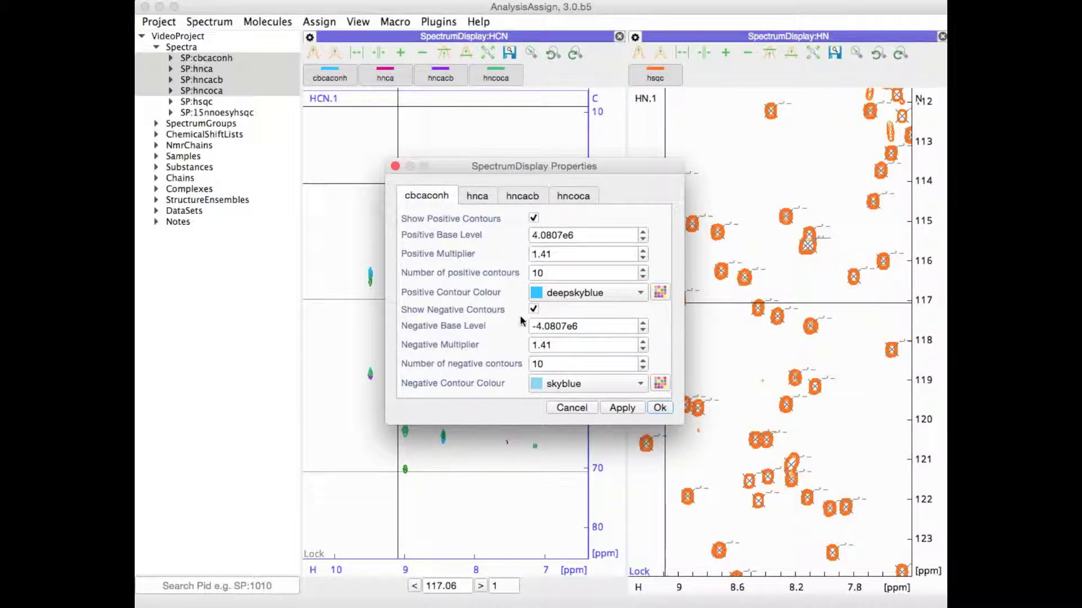
Browse the positive contour colour list, keeping deepskyblue
click(642, 292)
scroll(581, 380, up, 3)
scroll(581, 381, down, 5)
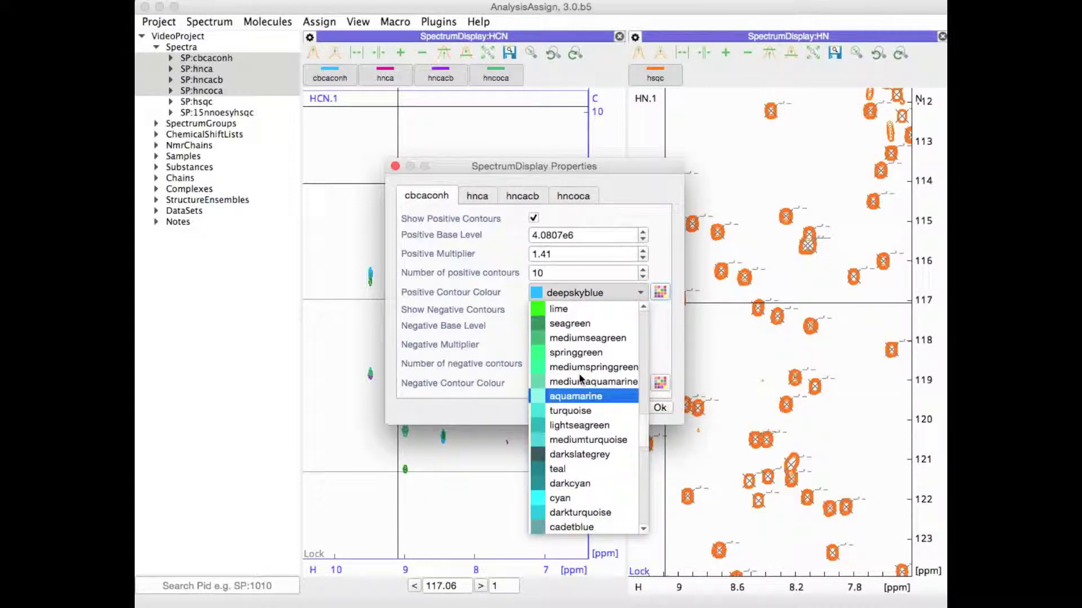
click(660, 292)
Add bright green #55ff5b to the custom colours and close the colour chooser
click(660, 292)
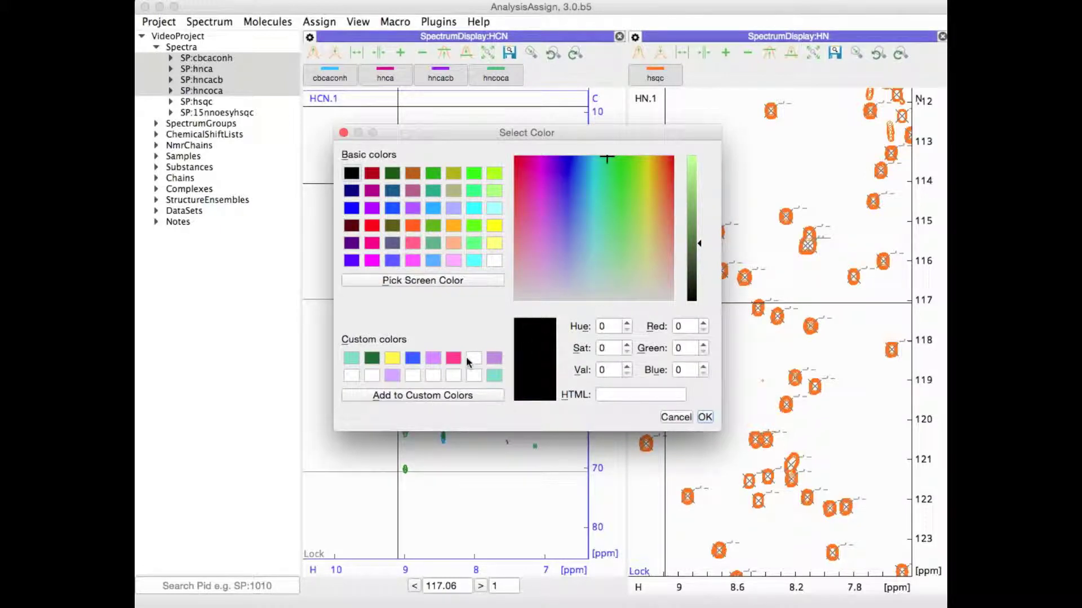
click(474, 358)
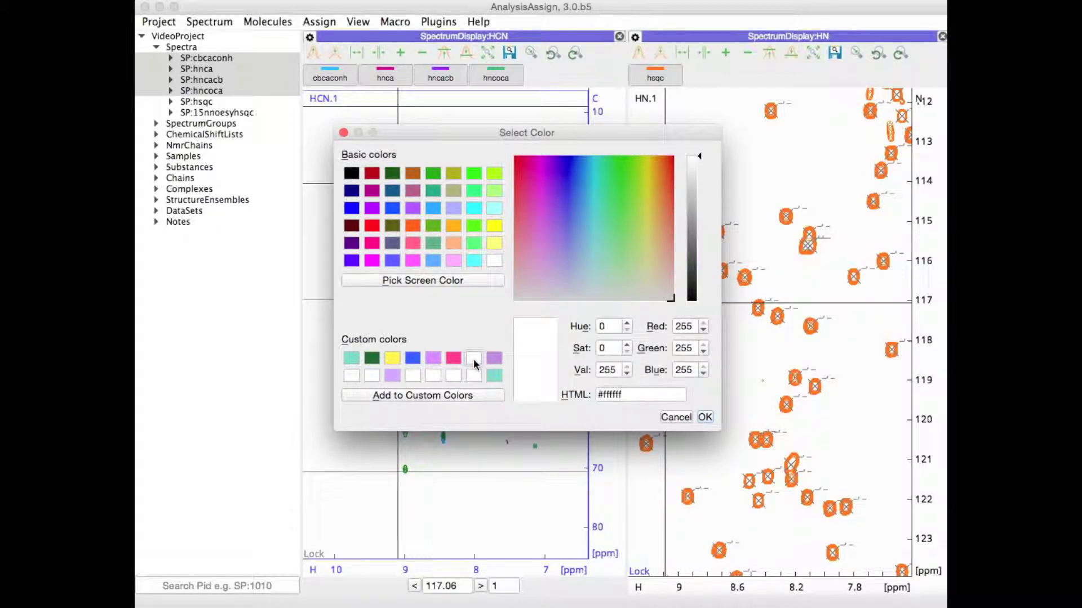
click(619, 204)
click(441, 395)
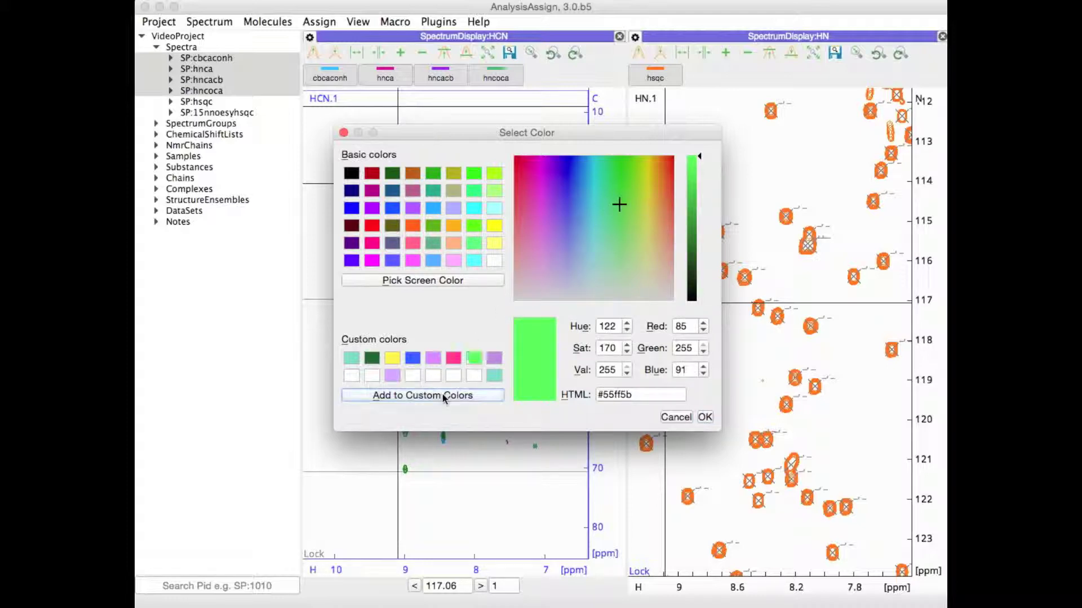
key(Return)
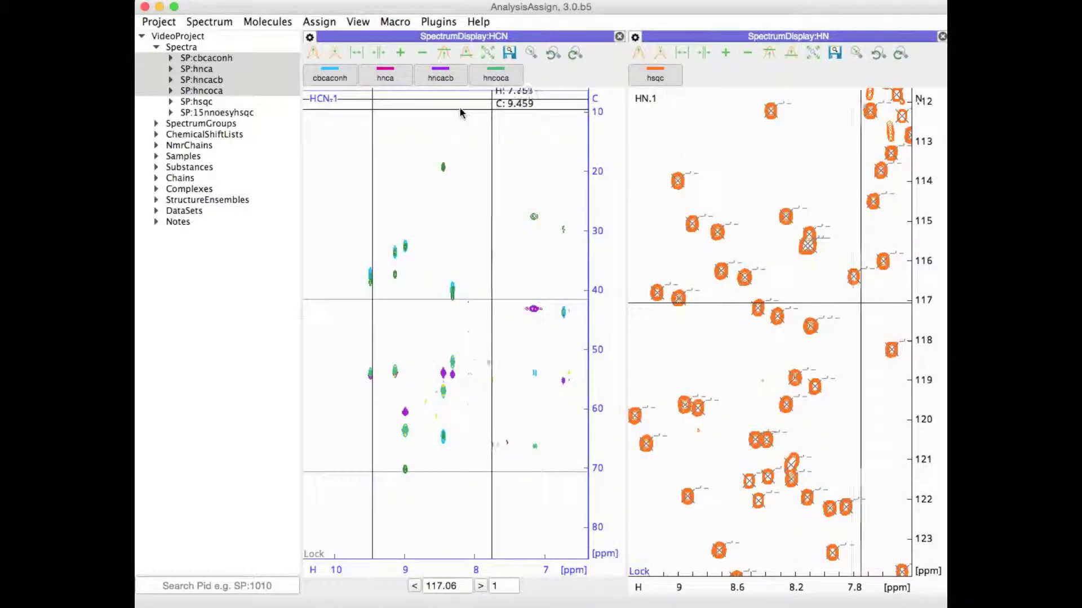
click(498, 74)
click(441, 75)
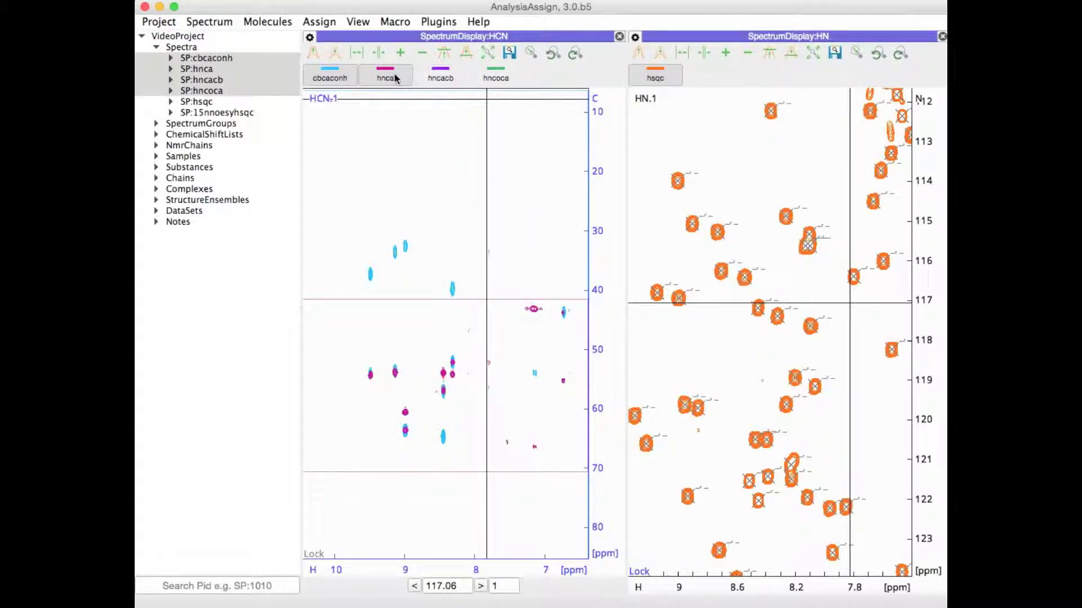
click(385, 76)
click(344, 78)
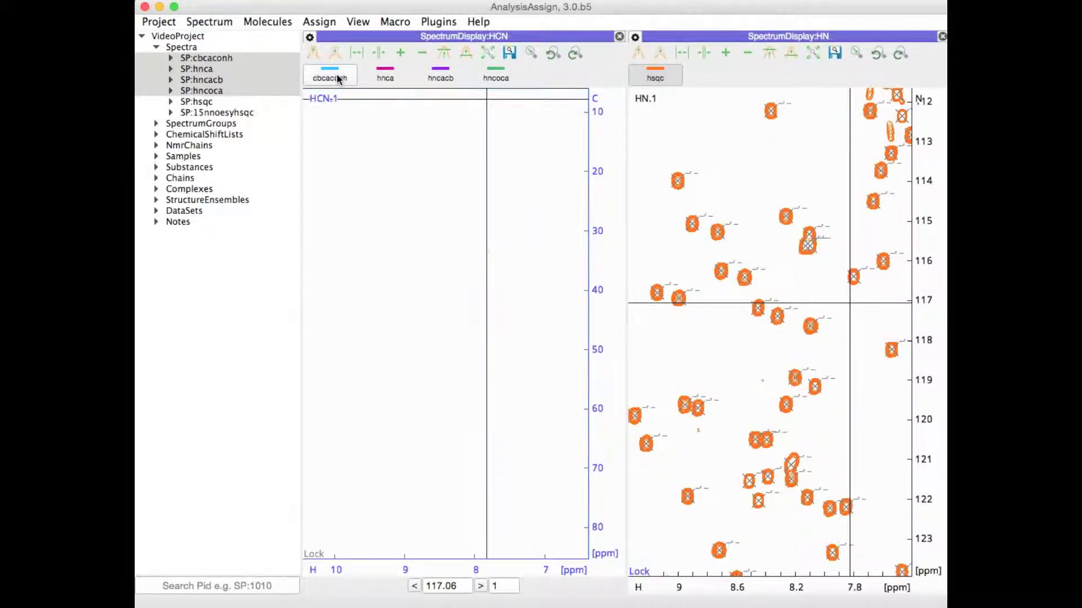
click(340, 78)
click(380, 76)
click(440, 75)
click(495, 75)
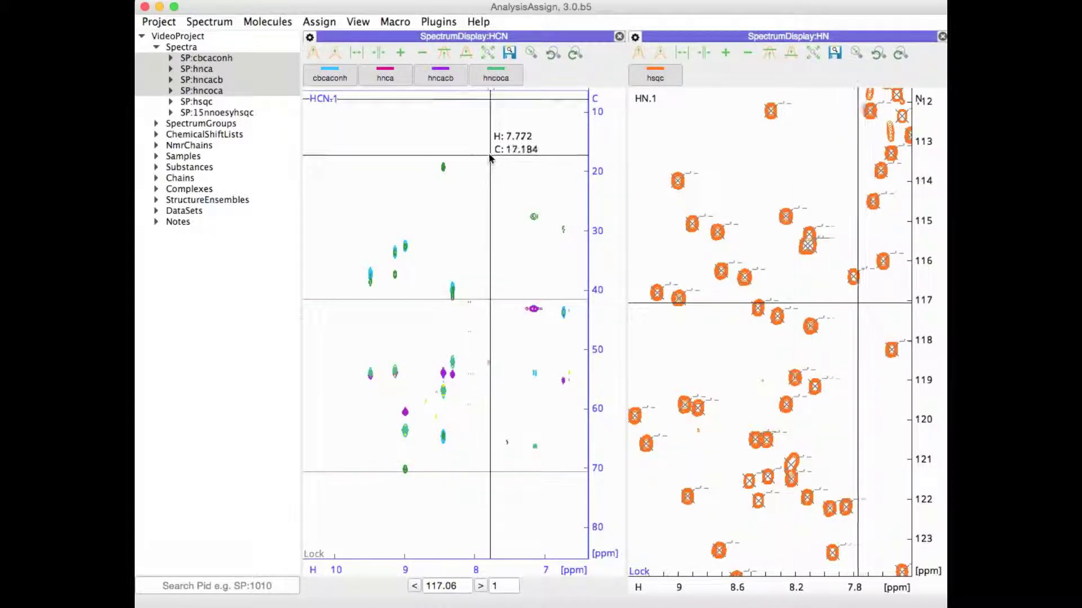
key(s)
key(b)
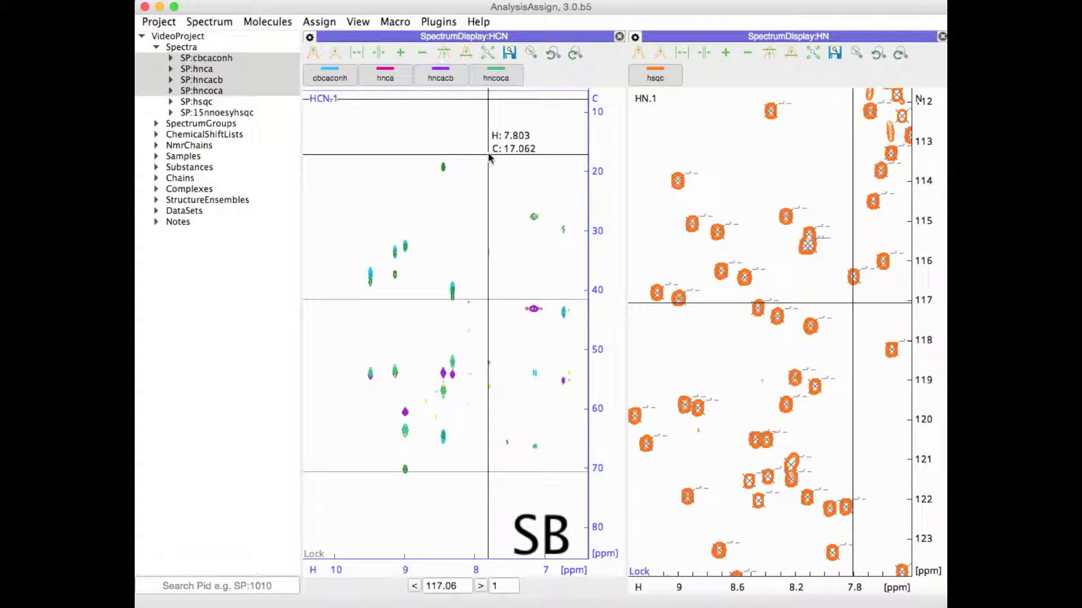
key(s)
key(b)
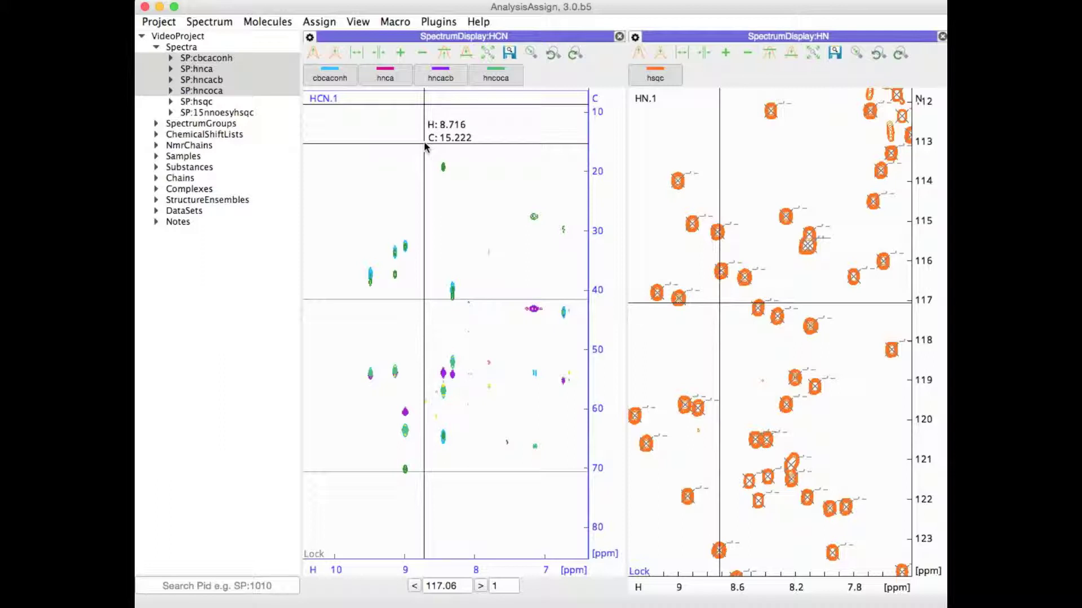
key(t)
key(b)
key(t)
key(b)
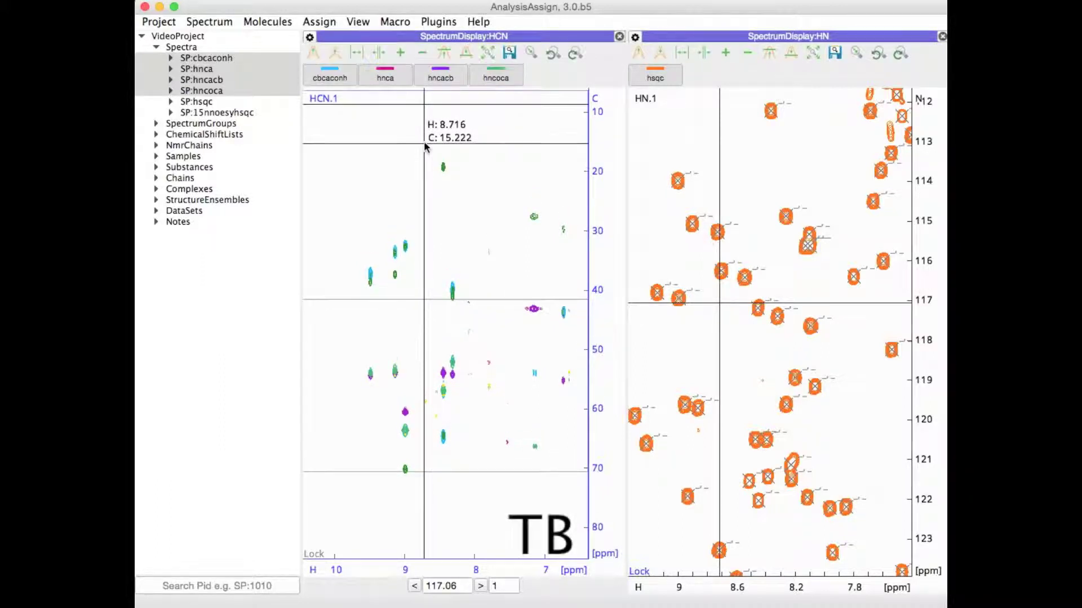
Remove hnca from the HCN display, then drag SP:hnca back in from the project tree
right_click(424, 141)
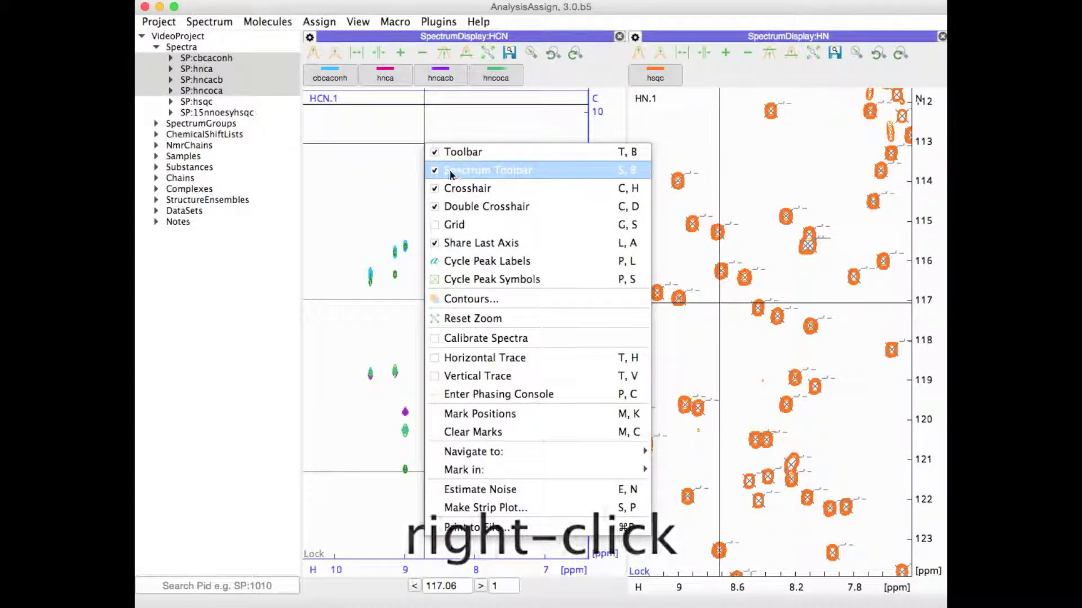
click(383, 157)
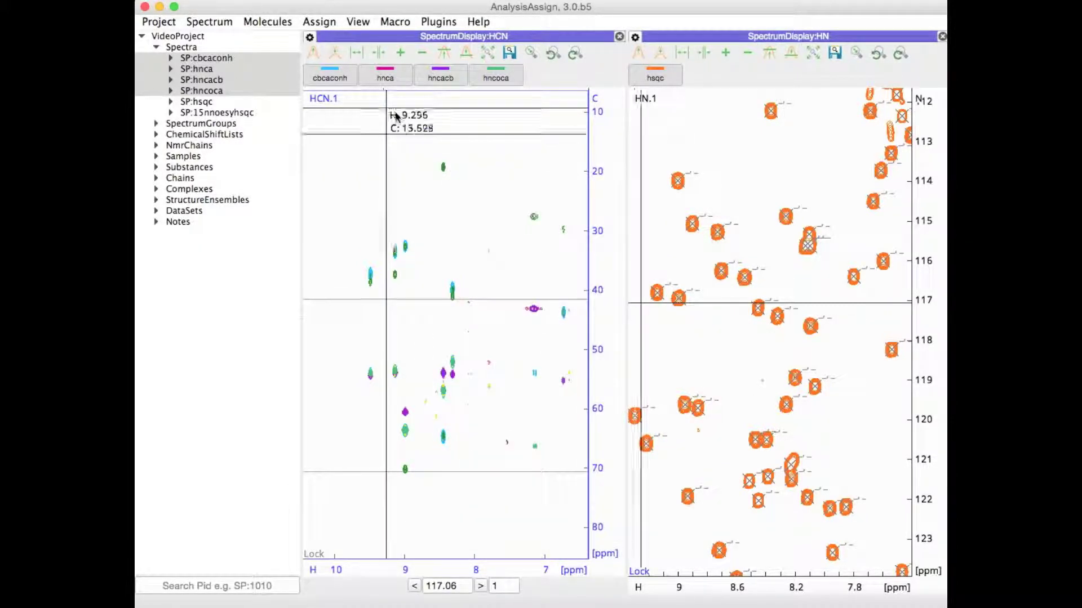
right_click(387, 79)
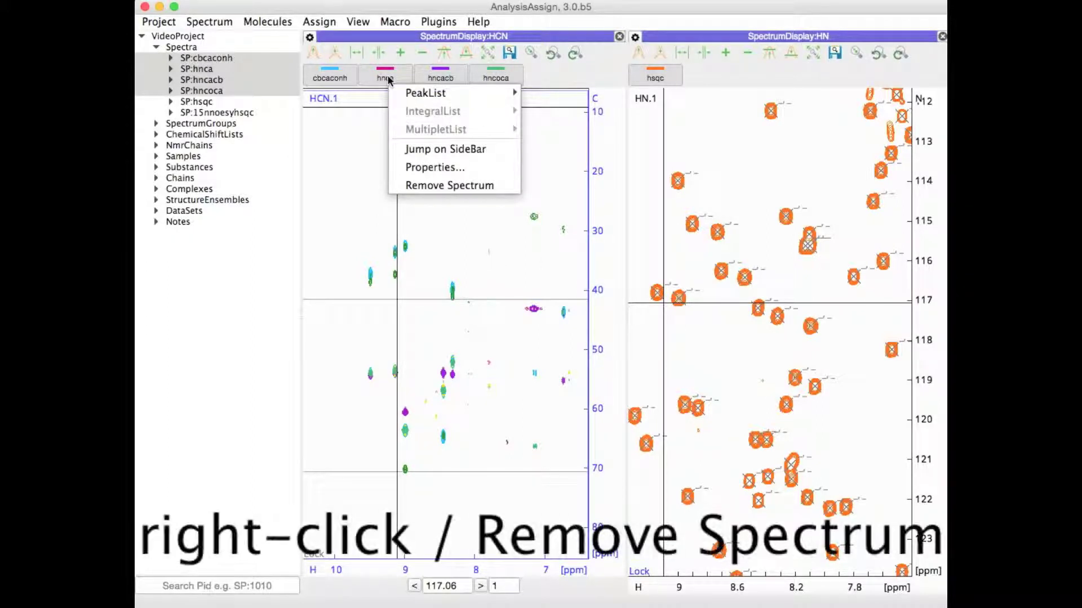
click(444, 187)
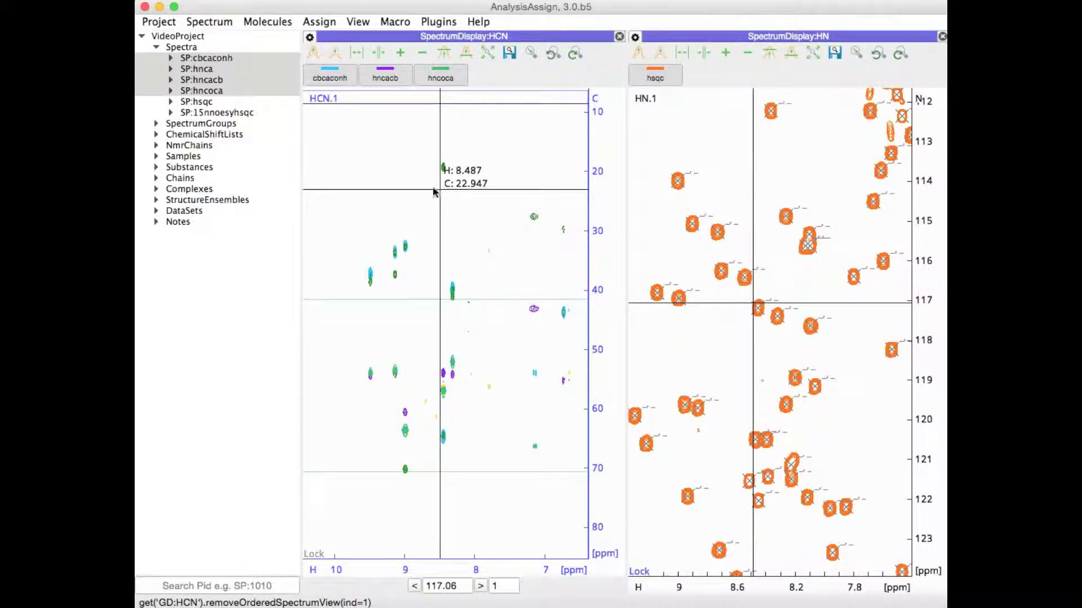
click(203, 70)
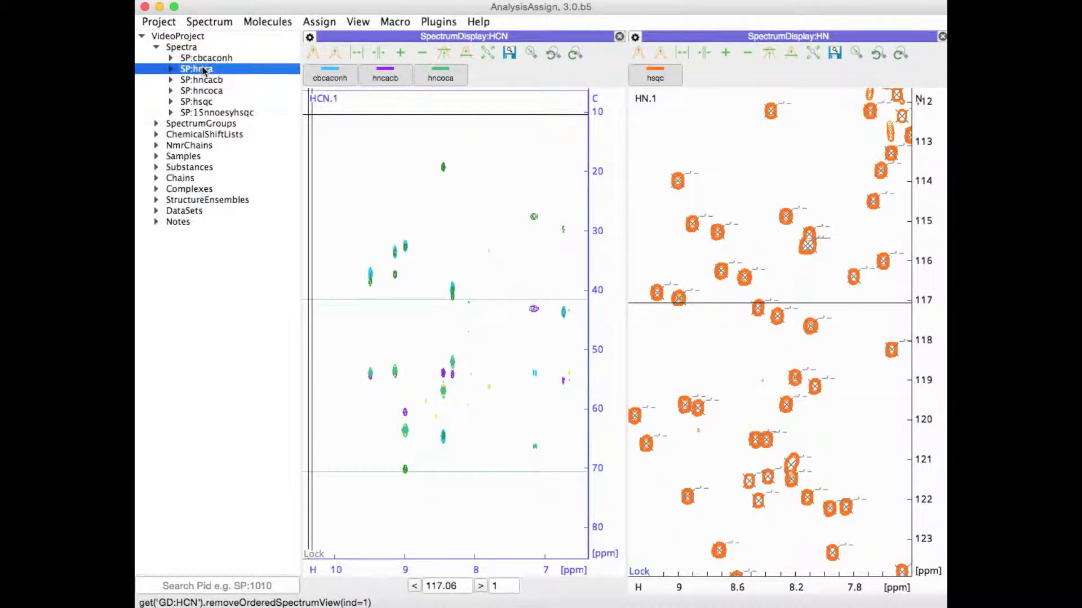
drag(203, 70, 418, 143)
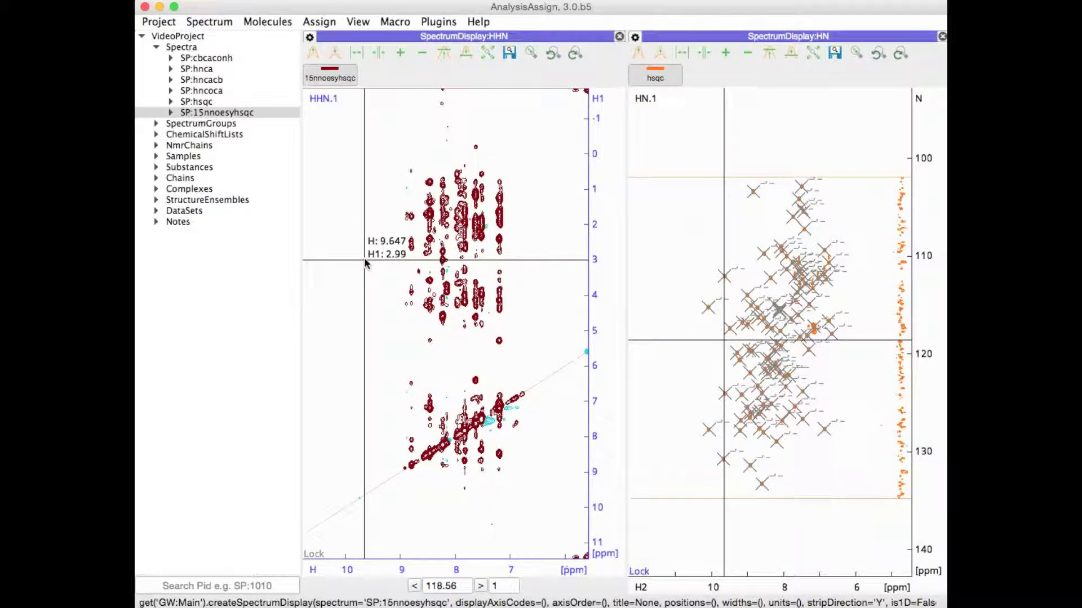
Toggle crosshairs off and back on with C,H, then enable double crosshairs with C,D
key(c)
key(h)
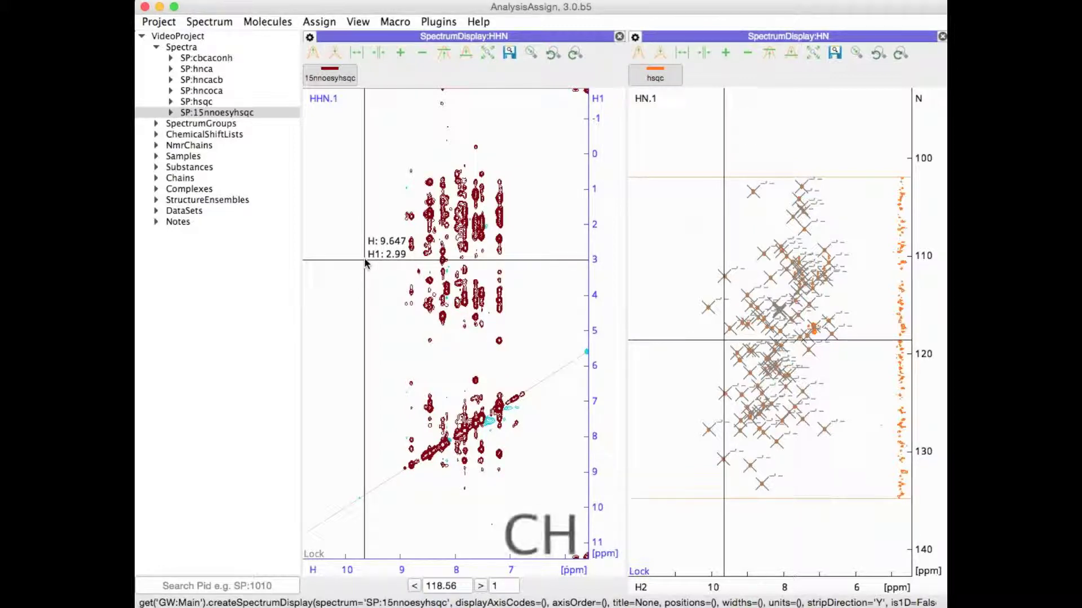
key(c)
key(h)
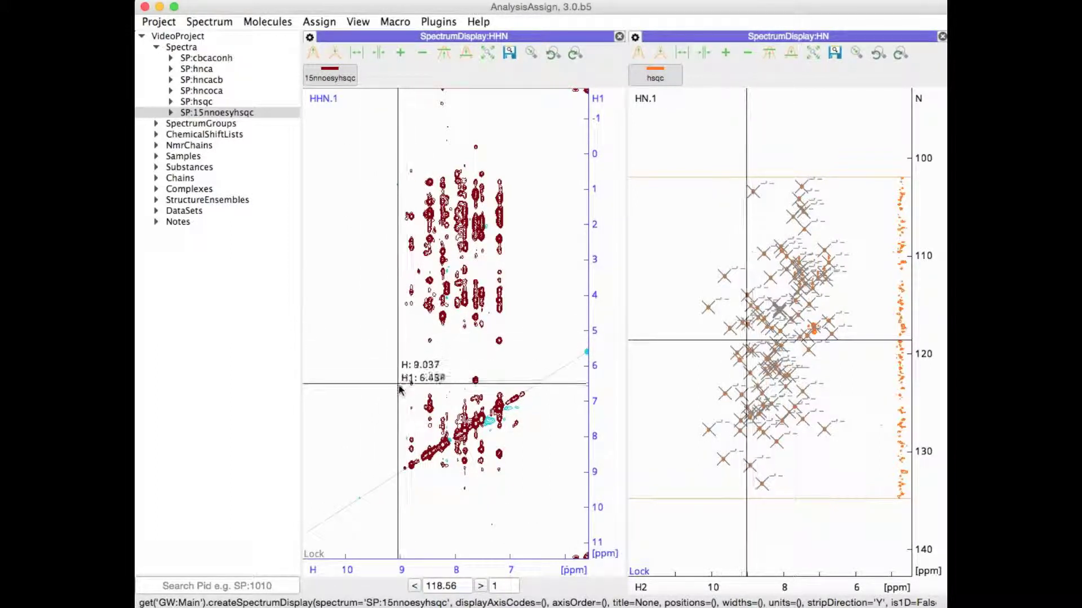
key(c)
key(d)
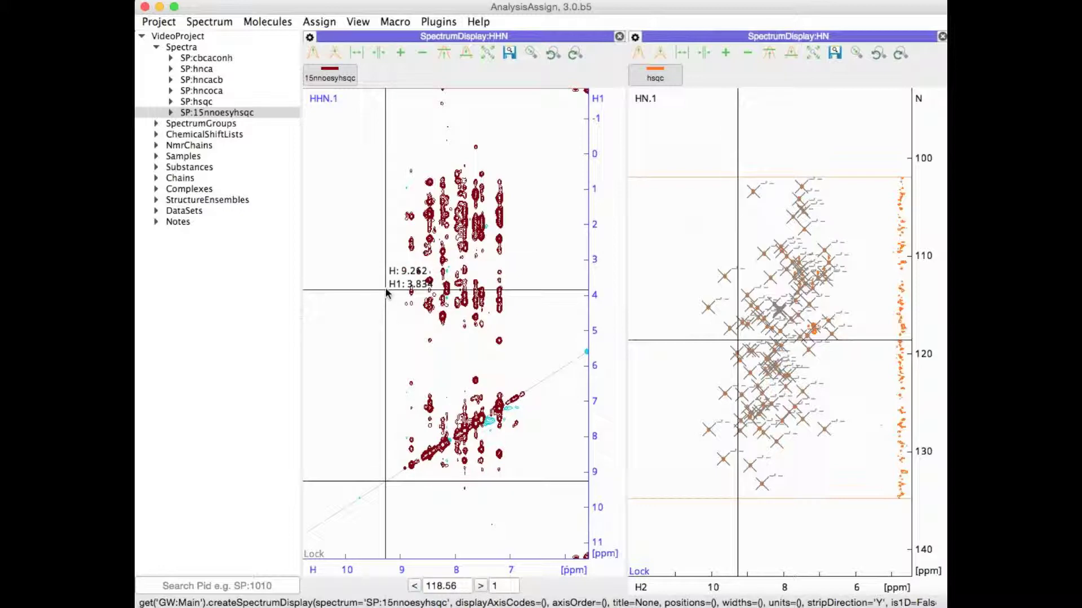
Show and then hide grid lines with G,S, leaving the grid off
key(g)
key(s)
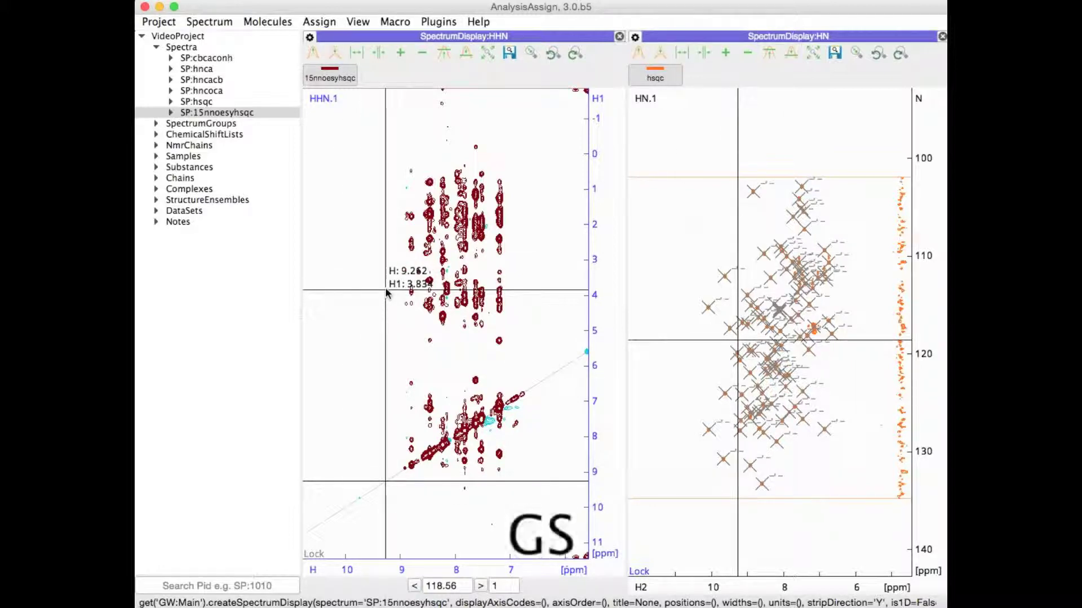
key(g)
key(s)
Review the HHN display's options and the Spectrum tab of Preferences, closing without changes
right_click(386, 292)
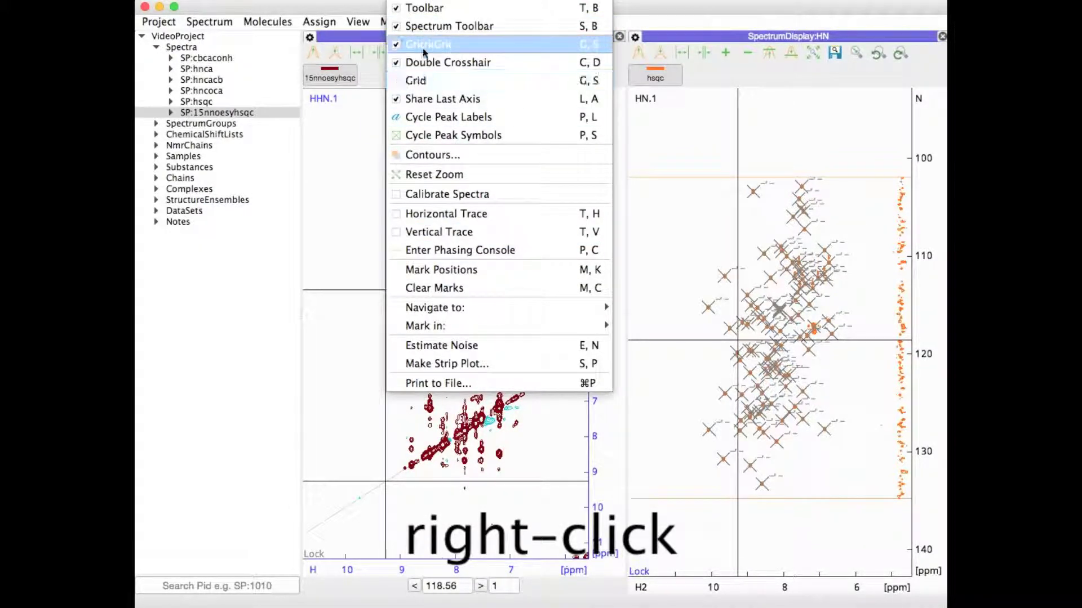
click(355, 164)
click(157, 22)
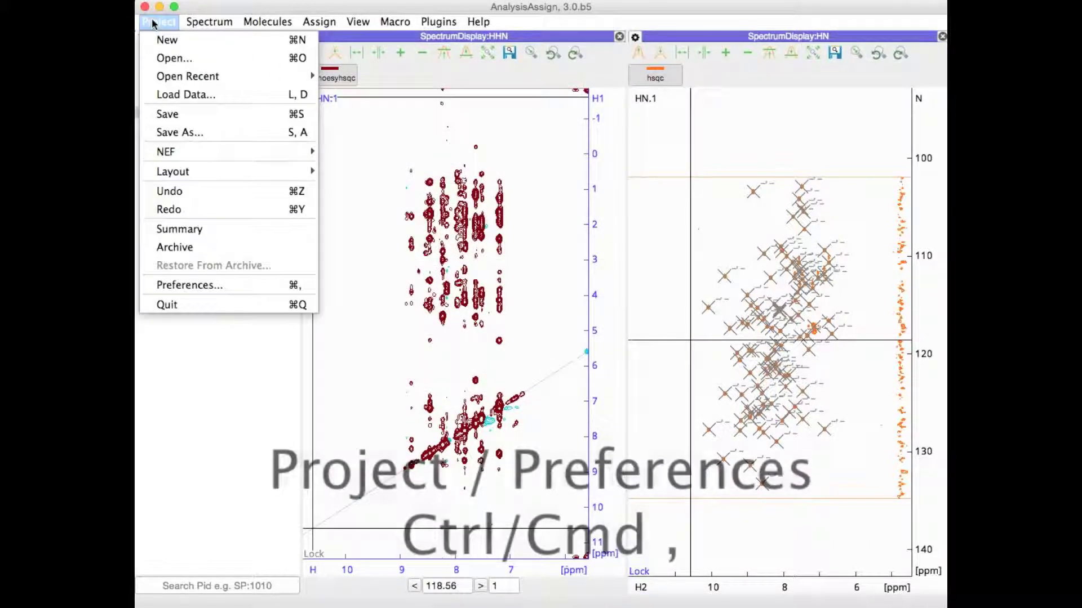
click(177, 281)
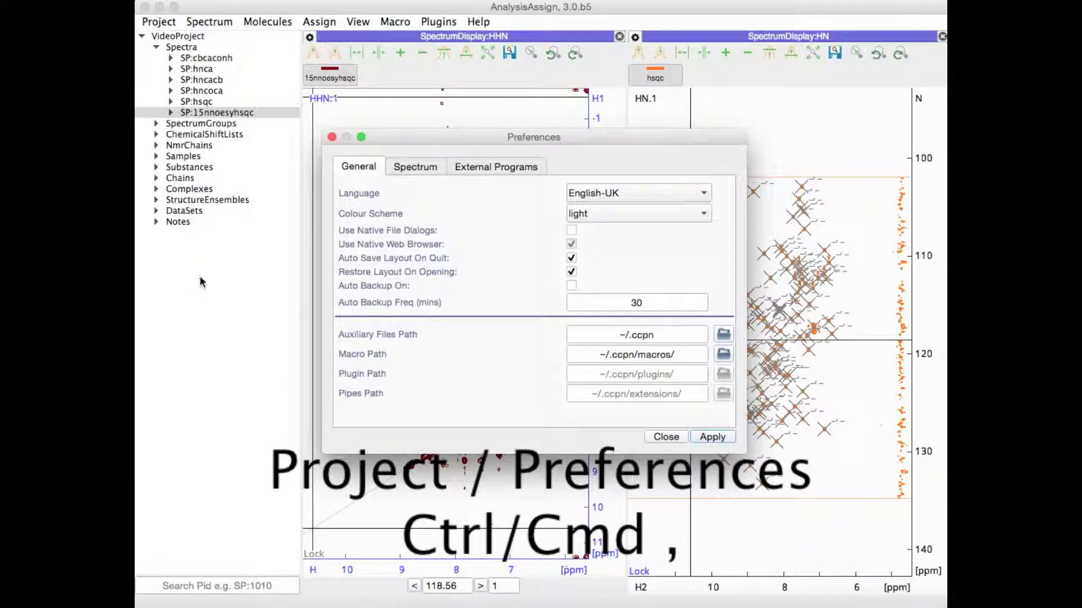
click(409, 170)
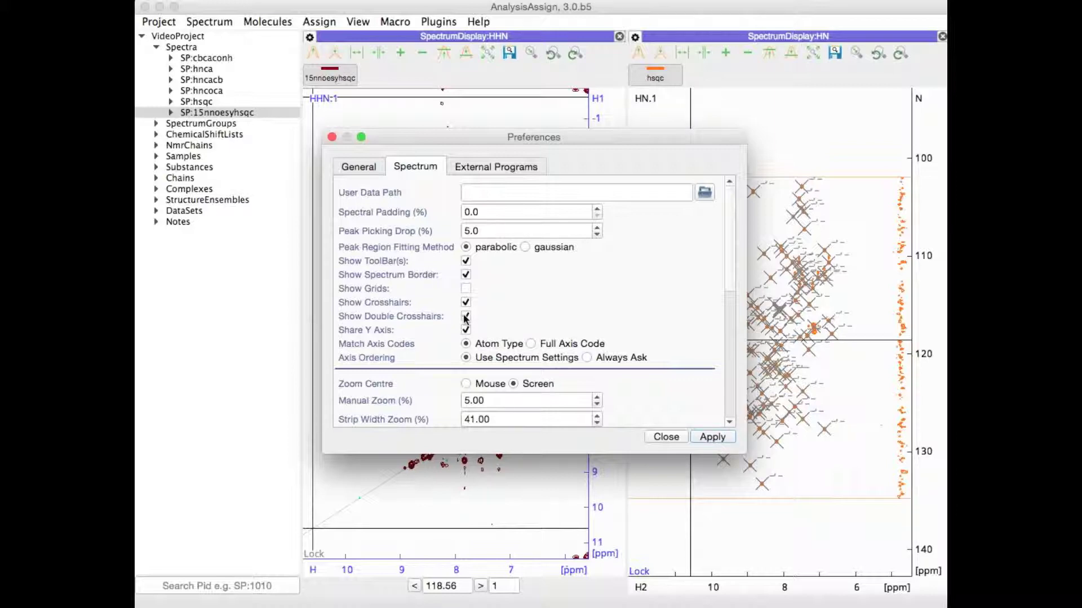
click(670, 439)
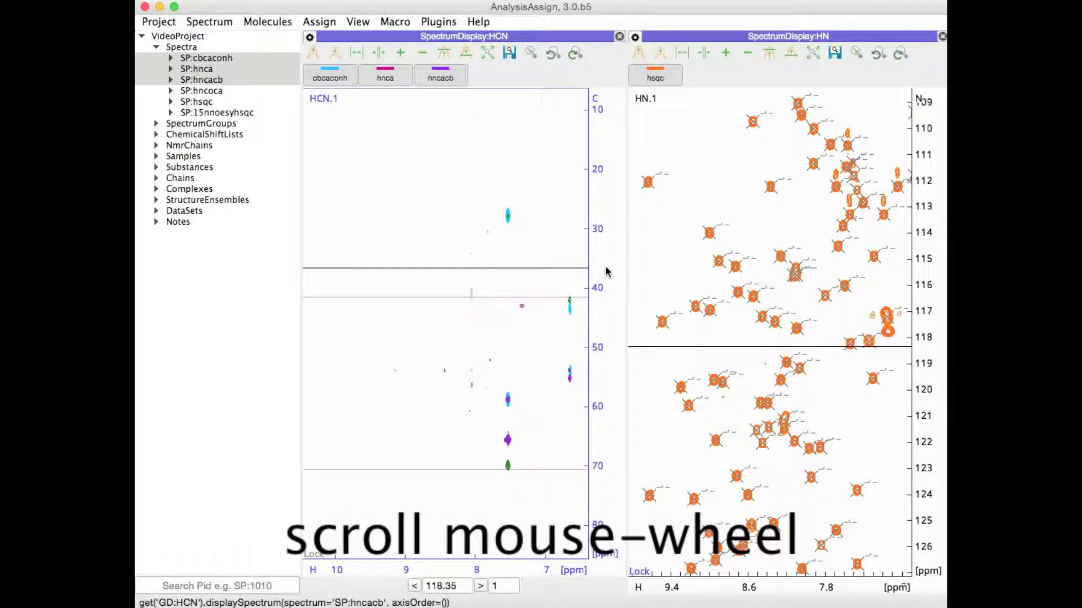
Zoom and pan the HCN strip onto the peak column near 7.55 ppm H, 28–70 ppm C
scroll(606, 272, up, 3)
scroll(606, 271, down, 6)
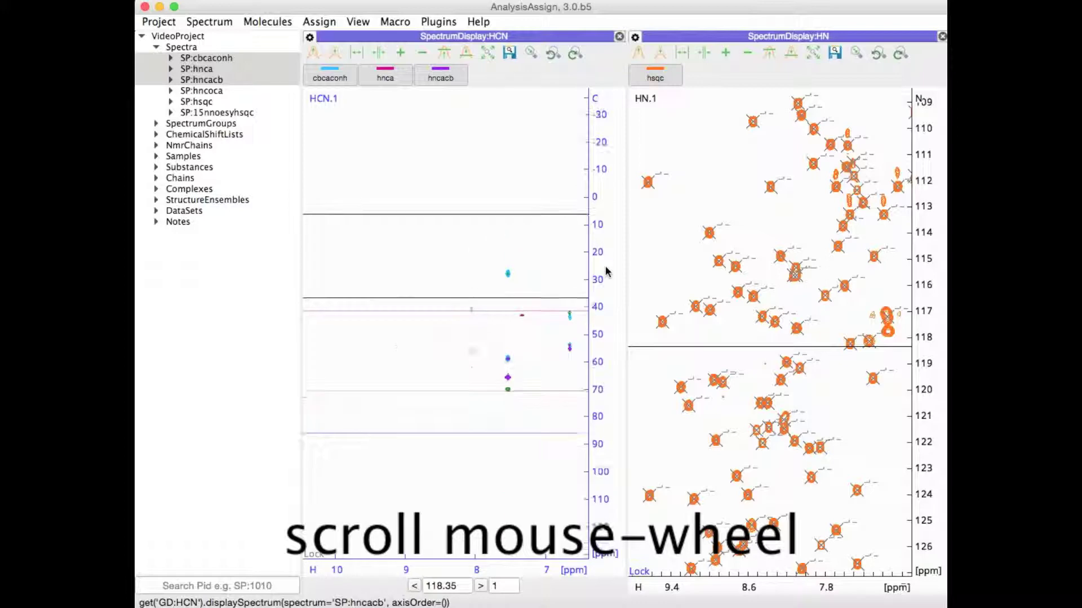
scroll(606, 272, down, 1)
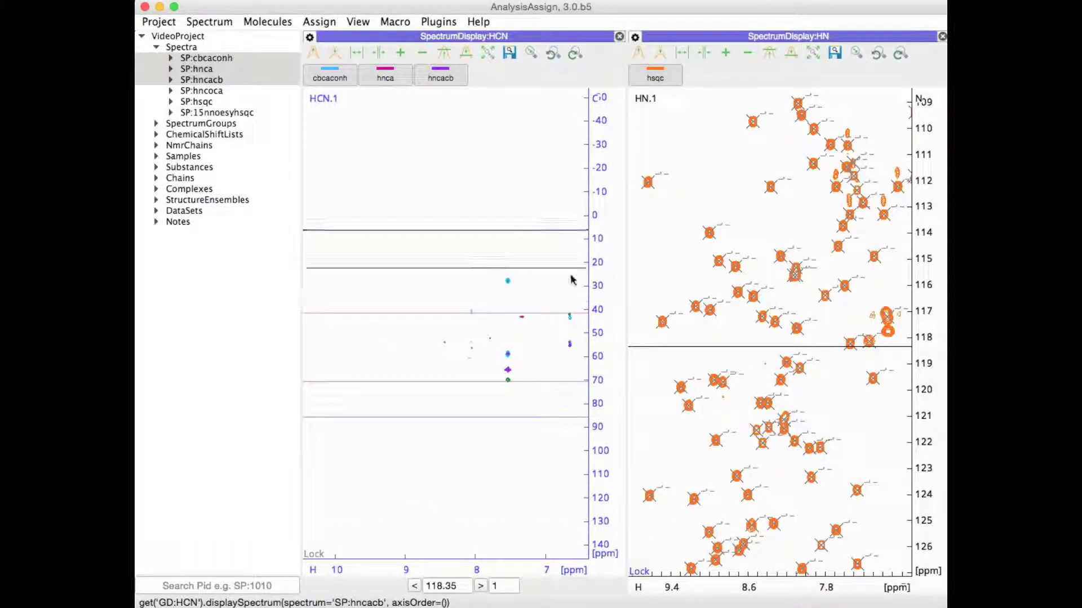
scroll(557, 304, up, 6)
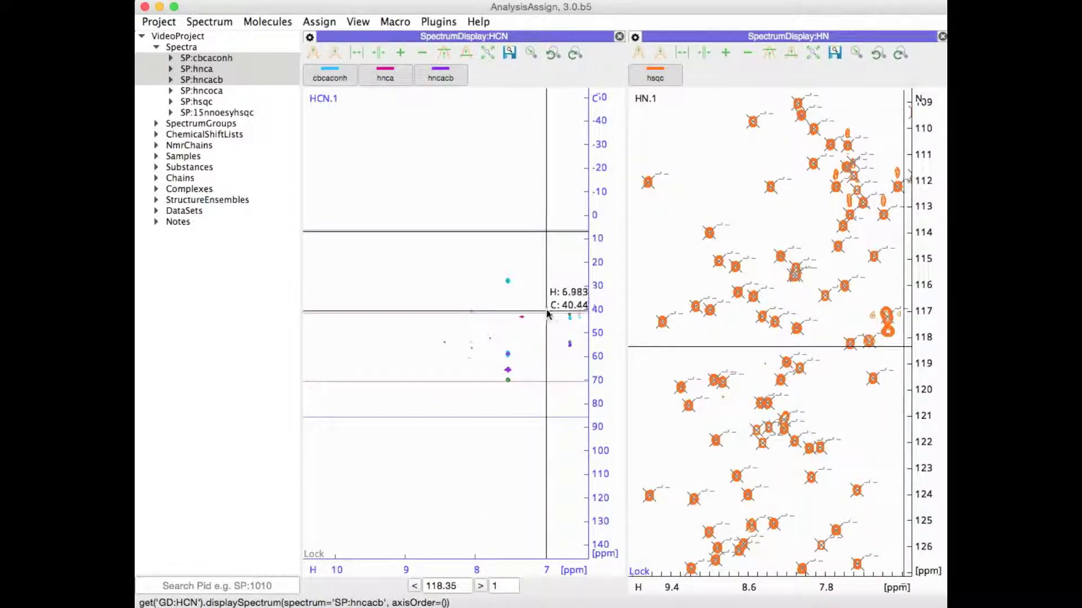
drag(519, 314, 379, 314)
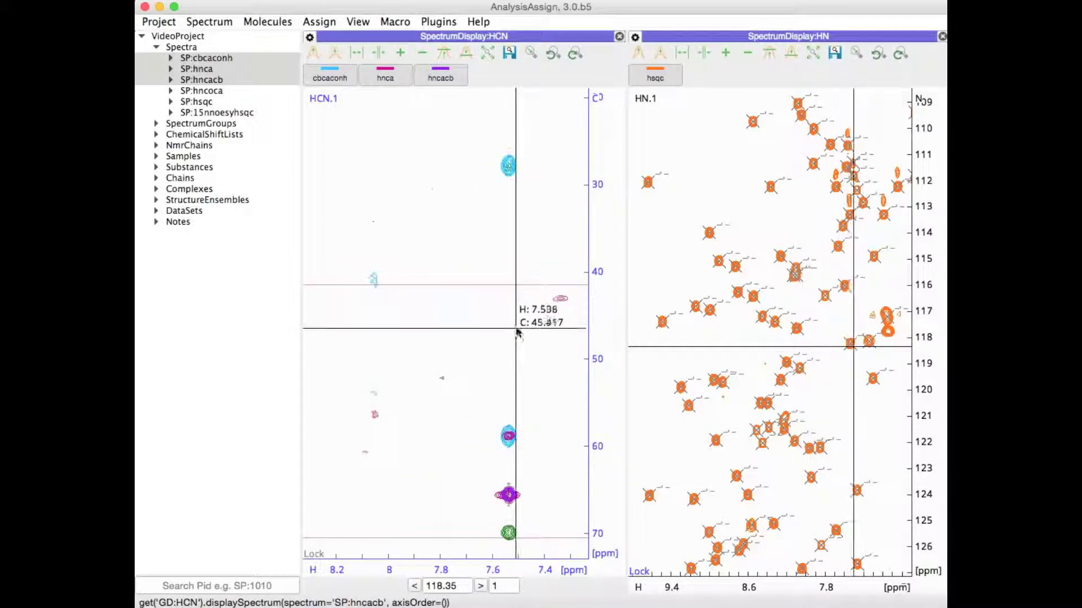
drag(515, 331, 485, 268)
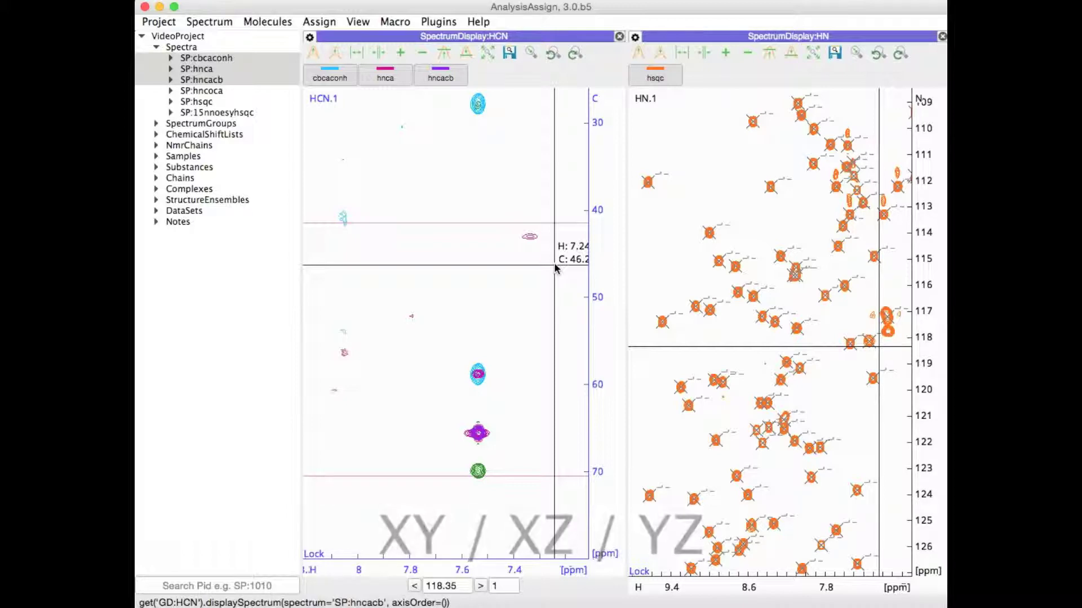
Flip the HCN display's Y and Z axes using the YZ shortcut
key(y)
key(z)
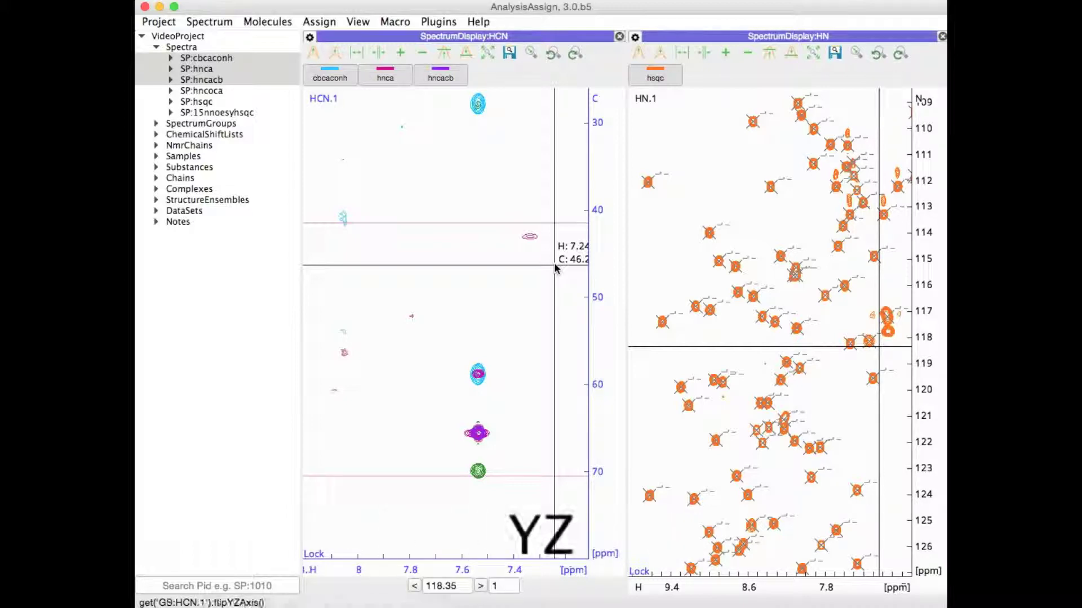